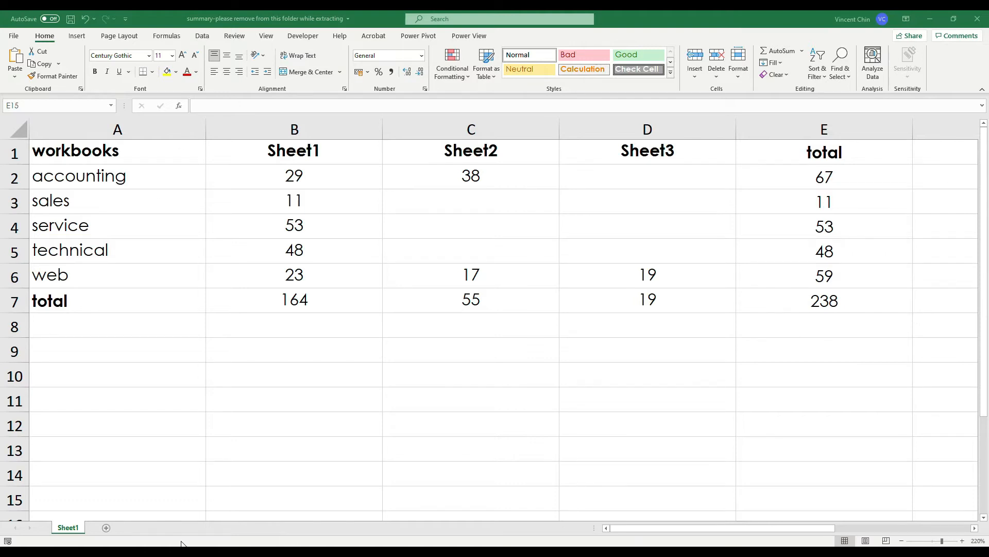
- Review the Excel workbooks stored in the Customer segments v1.1 folder
{"action": "left_click", "coordinate": [155, 551]}
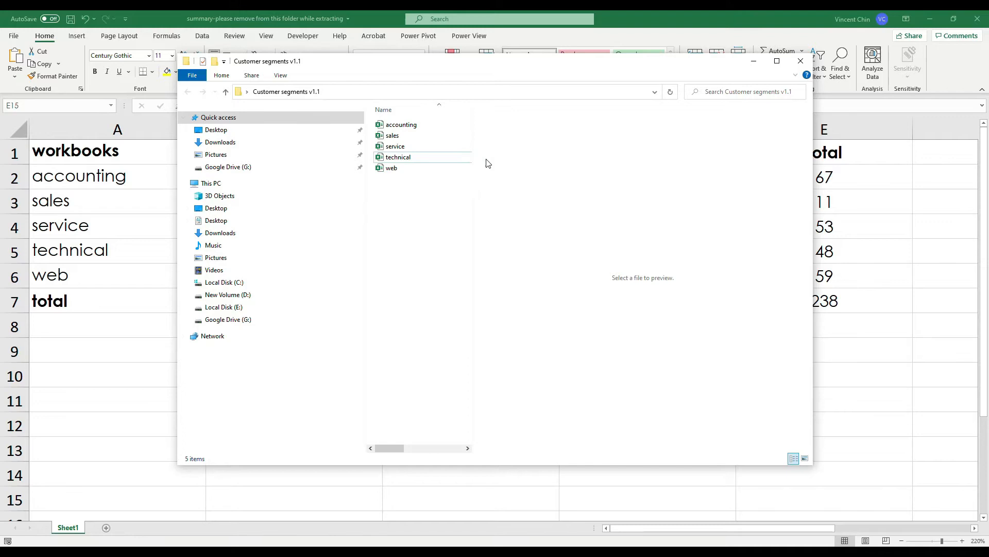
{"action": "left_click", "coordinate": [141, 324]}
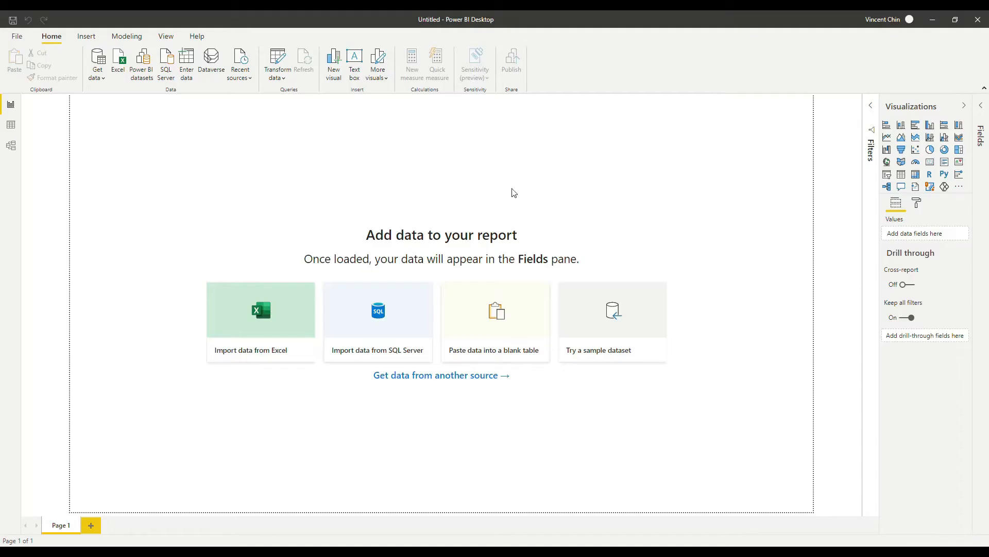
- In Power BI Desktop, connect to the Customer segments v1.1 folder on the desktop as a Folder data source
{"action": "left_click", "coordinate": [97, 70]}
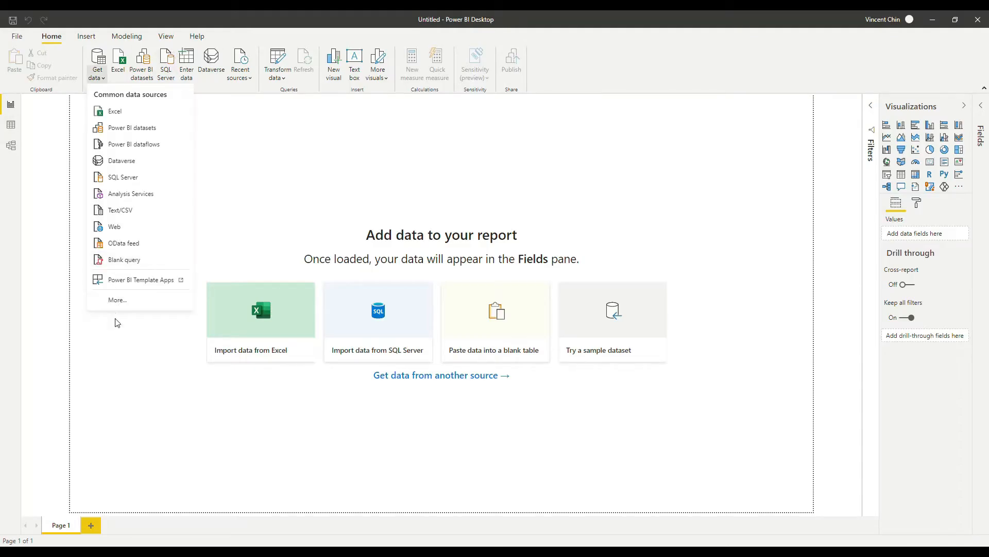
{"action": "left_click", "coordinate": [116, 303]}
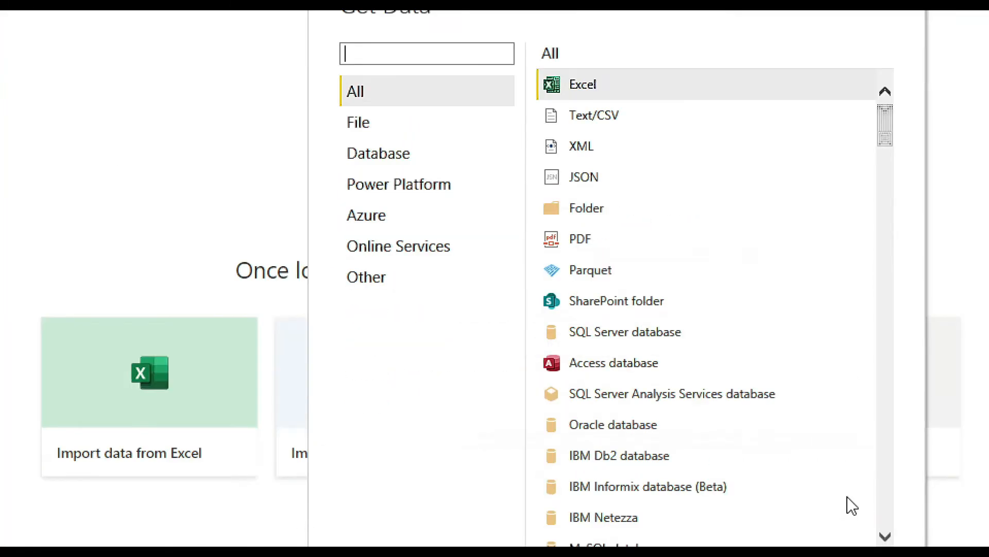
{"action": "double_click", "coordinate": [598, 216]}
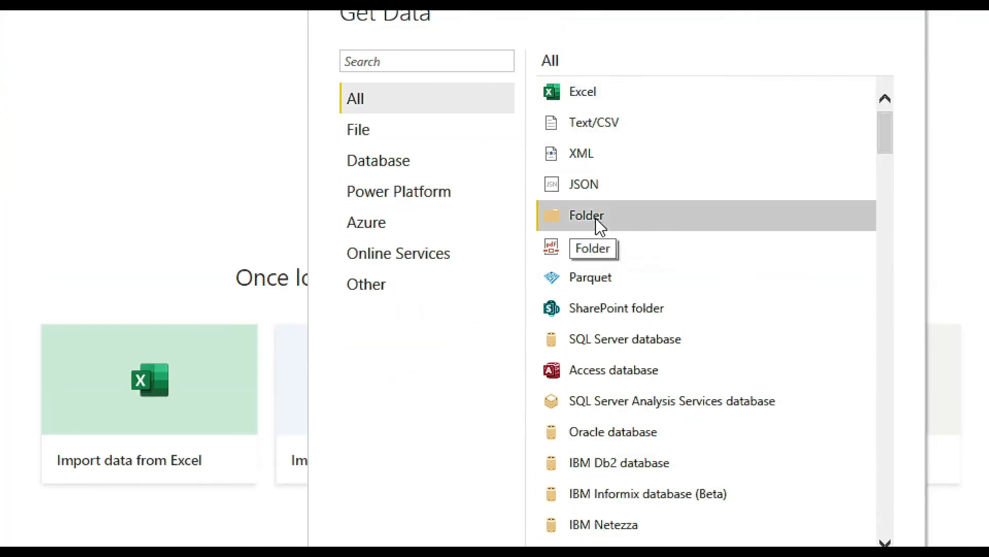
{"action": "left_click", "coordinate": [601, 269]}
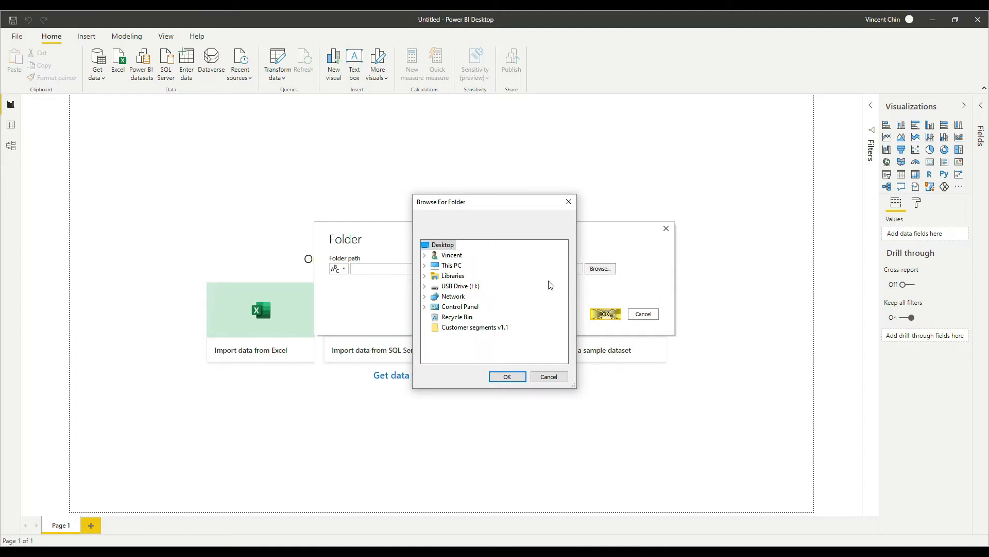
{"action": "left_click", "coordinate": [475, 328]}
{"action": "left_click", "coordinate": [507, 376]}
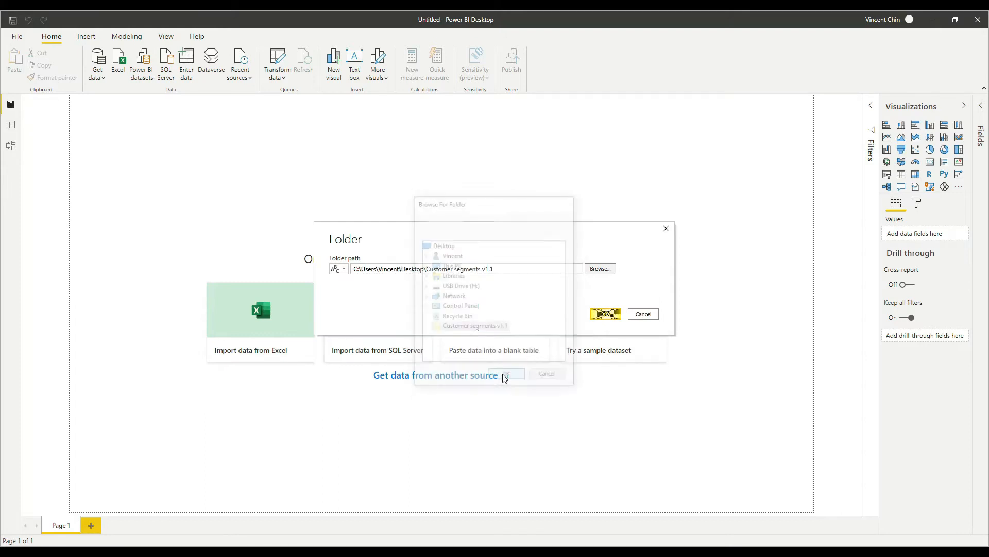
{"action": "left_click", "coordinate": [605, 315]}
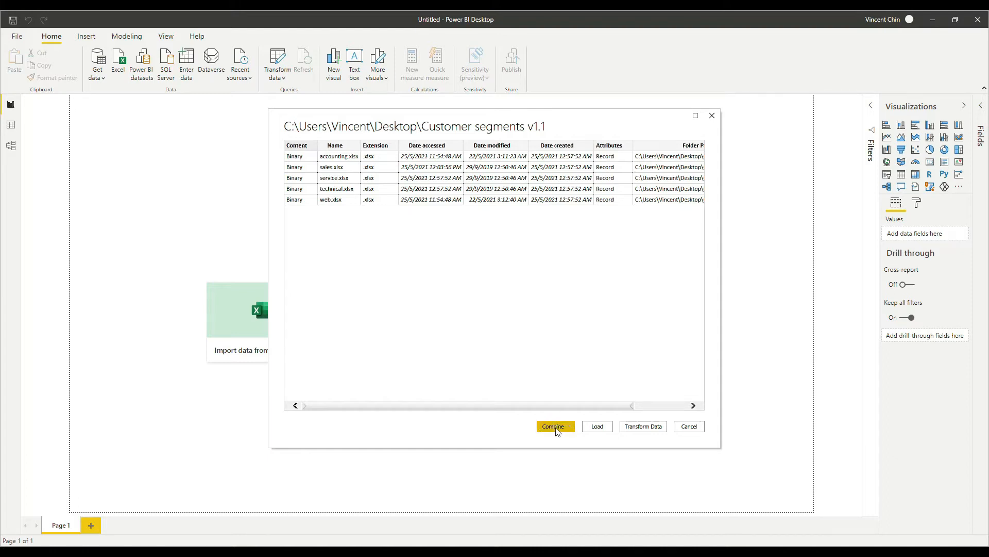
- Combine and transform the folder's files, keeping First file as the sample file and extracting Sheet1
{"action": "mouse_move", "coordinate": [569, 417]}
{"action": "left_mouse_down"}
{"action": "mouse_move", "coordinate": [562, 410]}
{"action": "mouse_move", "coordinate": [576, 449]}
{"action": "mouse_move", "coordinate": [573, 403]}
{"action": "left_mouse_up"}
{"action": "key", "text": "Escape"}
{"action": "left_click", "coordinate": [568, 429]}
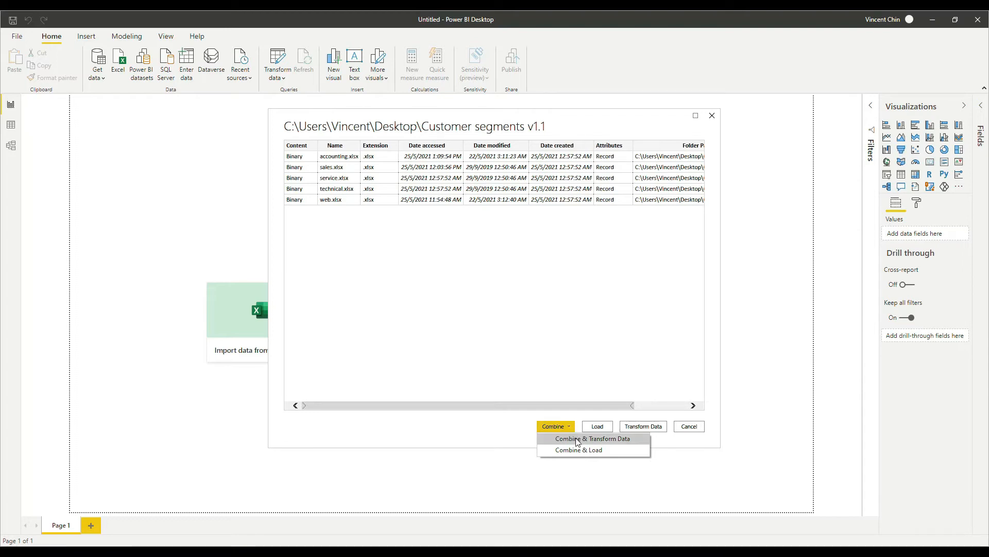
{"action": "left_click", "coordinate": [578, 440]}
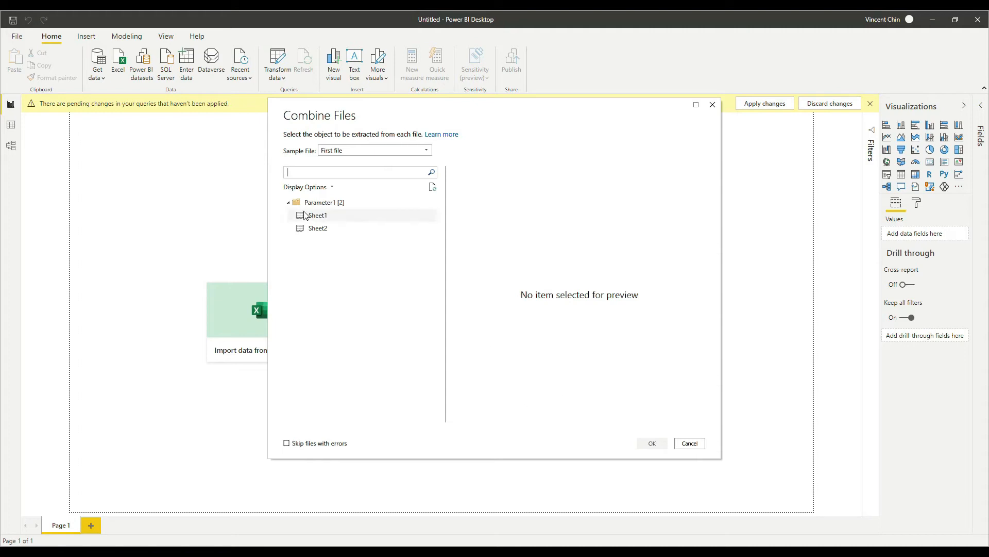
{"action": "left_click", "coordinate": [367, 149]}
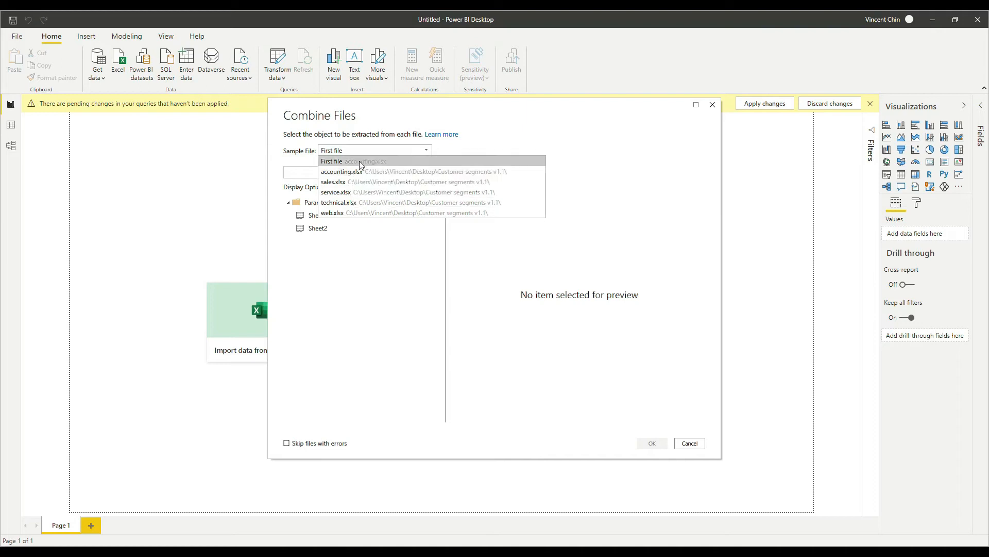
{"action": "left_click", "coordinate": [350, 273]}
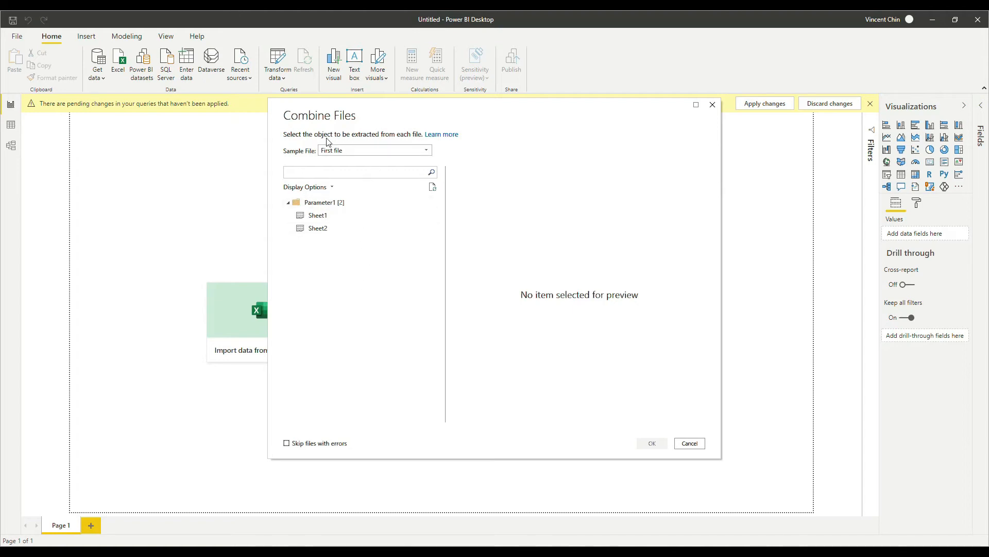
{"action": "left_click", "coordinate": [328, 220]}
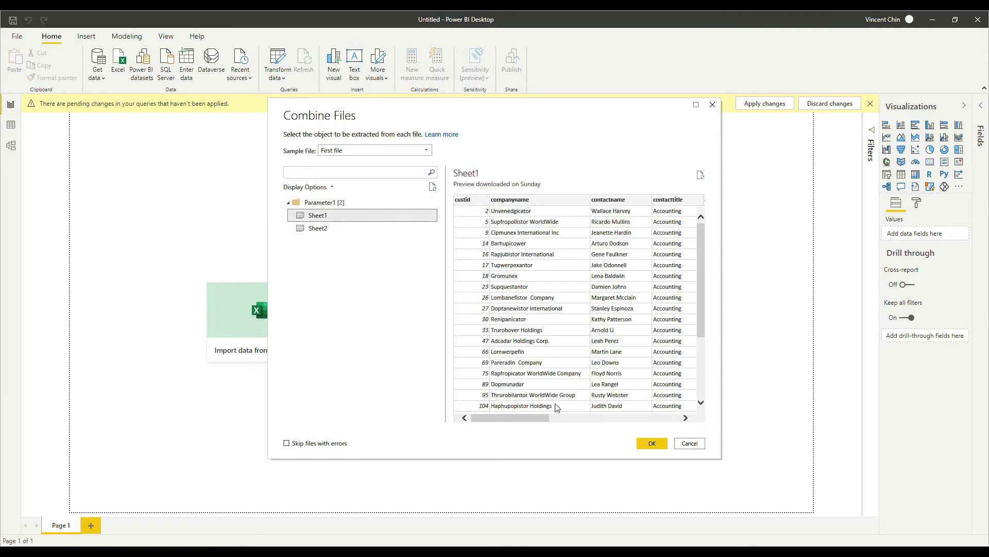
{"action": "left_click", "coordinate": [647, 444]}
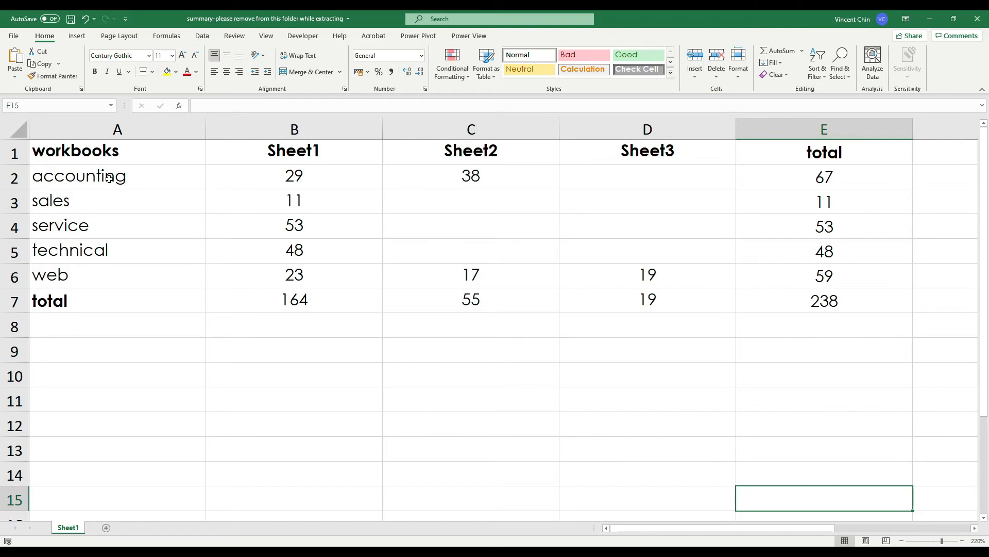
- In the Excel summary workbook, examine which of the five workbooks contain data on Sheet1, Sheet2 and Sheet3
{"action": "mouse_move", "coordinate": [503, 175]}
{"action": "left_mouse_down"}
{"action": "mouse_move", "coordinate": [454, 160]}
{"action": "mouse_move", "coordinate": [503, 171]}
{"action": "left_mouse_up"}
{"action": "left_click_drag", "start_coordinate": [427, 196], "coordinate": [517, 266]}
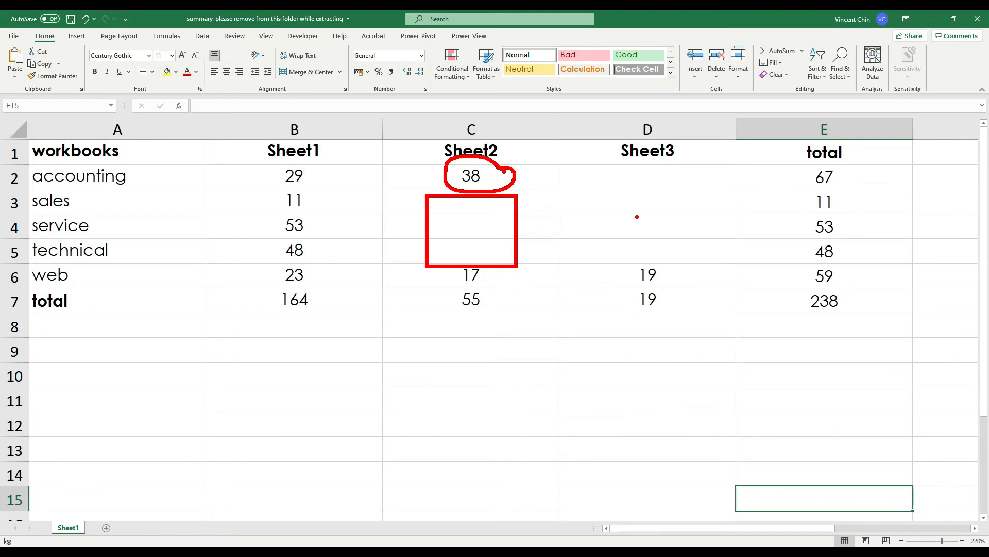
{"action": "mouse_move", "coordinate": [328, 196]}
{"action": "left_mouse_down"}
{"action": "mouse_move", "coordinate": [316, 193]}
{"action": "mouse_move", "coordinate": [265, 222]}
{"action": "mouse_move", "coordinate": [331, 242]}
{"action": "mouse_move", "coordinate": [306, 201]}
{"action": "left_mouse_up"}
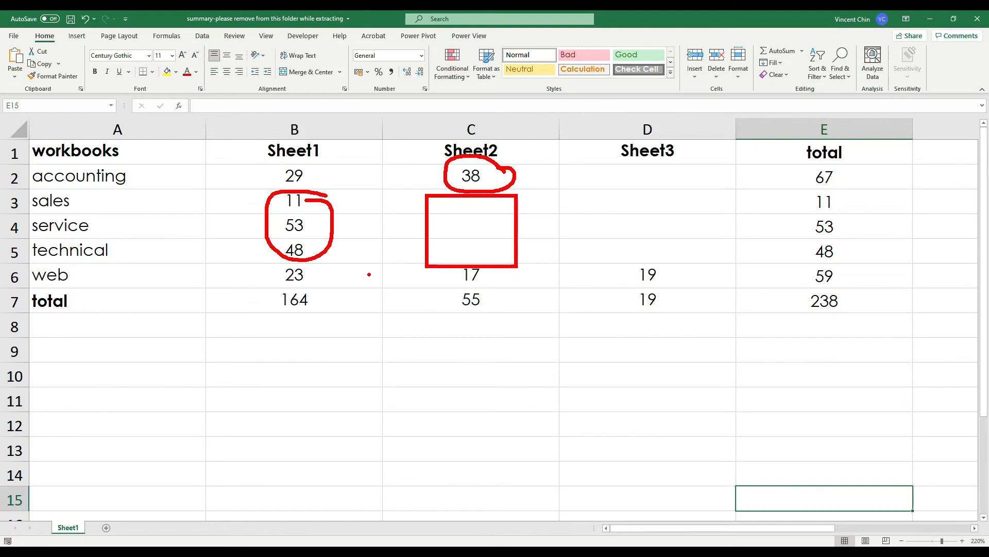
{"action": "key", "text": "Escape"}
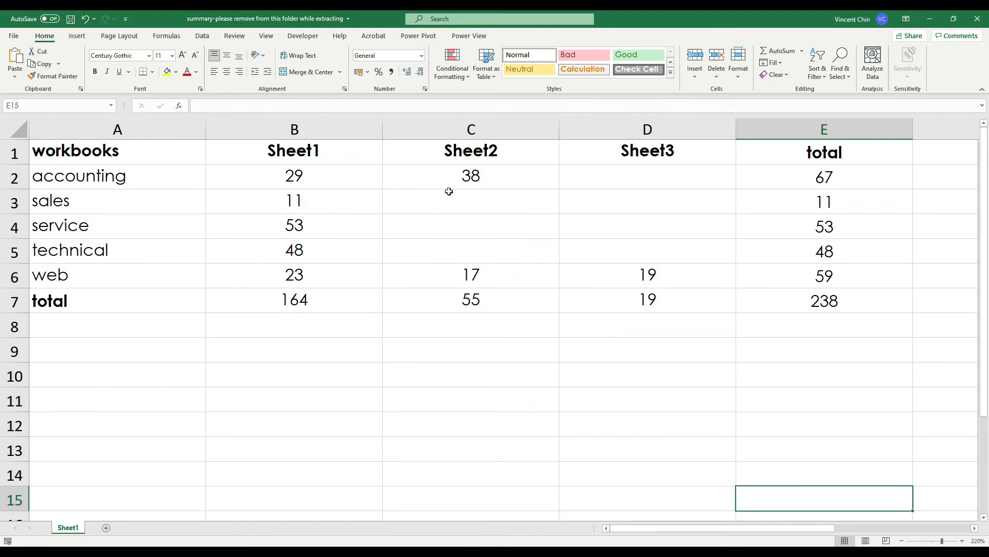
{"action": "left_click", "coordinate": [137, 276]}
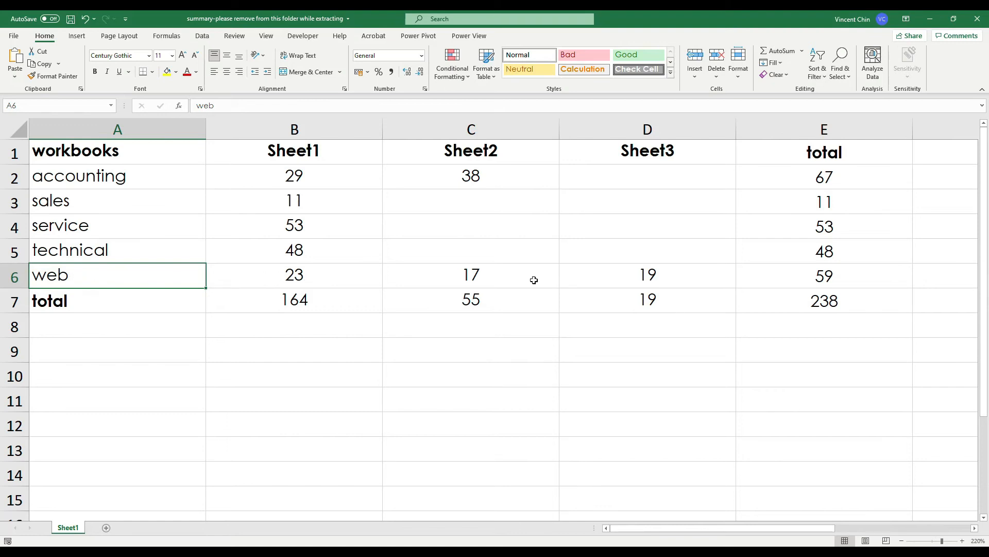
{"action": "key", "text": "ctrl+2"}
{"action": "mouse_move", "coordinate": [667, 264]}
{"action": "left_mouse_down"}
{"action": "mouse_move", "coordinate": [633, 260]}
{"action": "mouse_move", "coordinate": [659, 262]}
{"action": "left_mouse_up"}
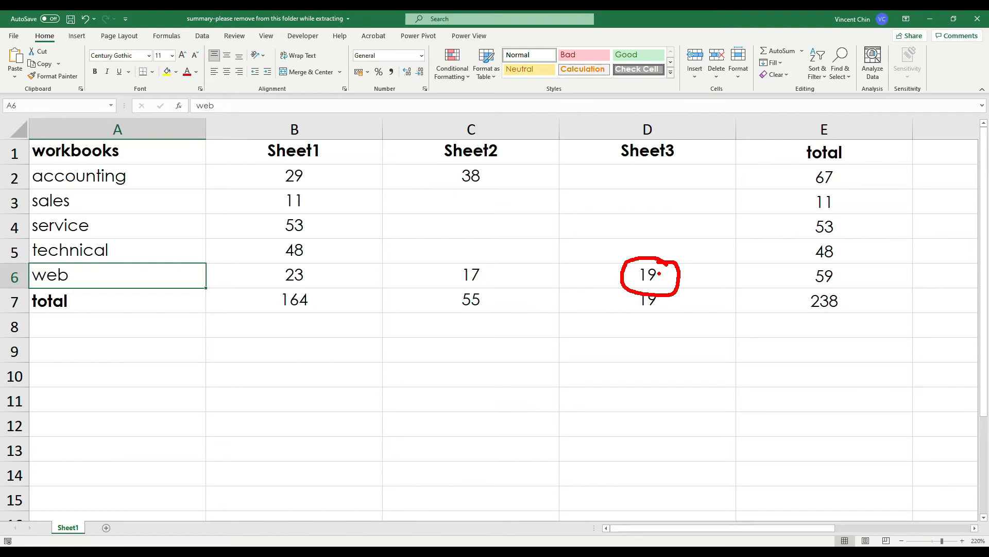
{"action": "left_click_drag", "start_coordinate": [674, 168], "coordinate": [654, 177]}
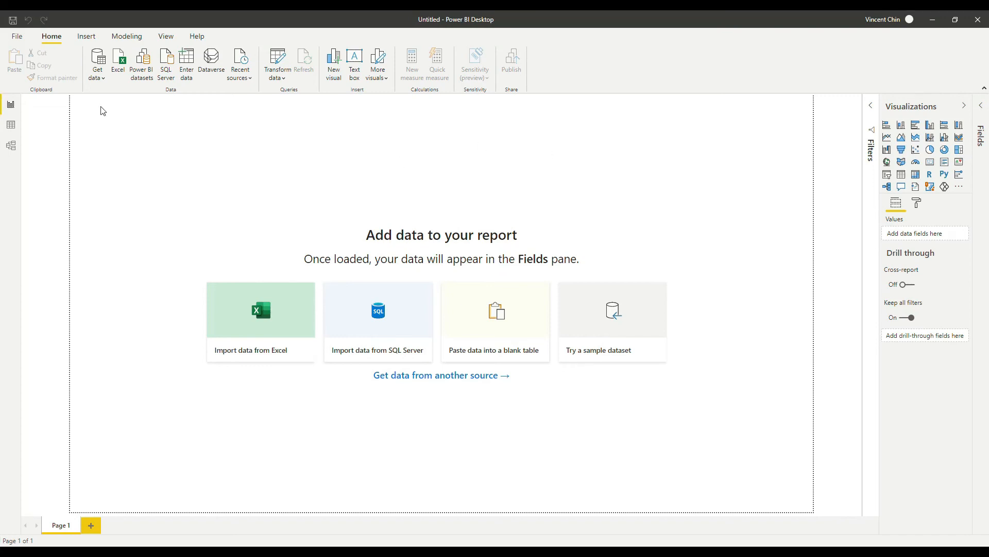
- In the blank Power BI report, connect to the Customer segments v1.1 folder again as a Folder data source
{"action": "left_click", "coordinate": [100, 79]}
{"action": "left_click", "coordinate": [137, 300]}
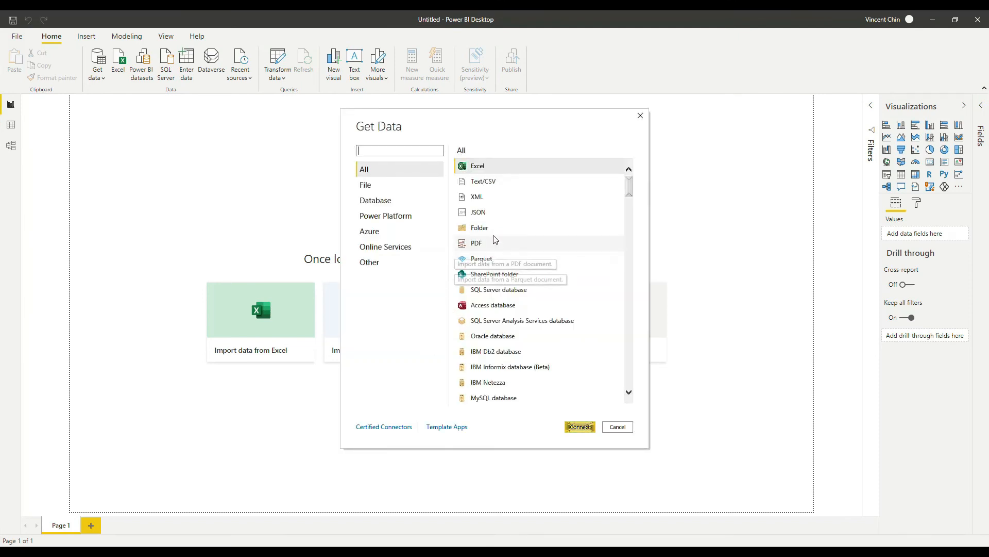
{"action": "double_click", "coordinate": [492, 233]}
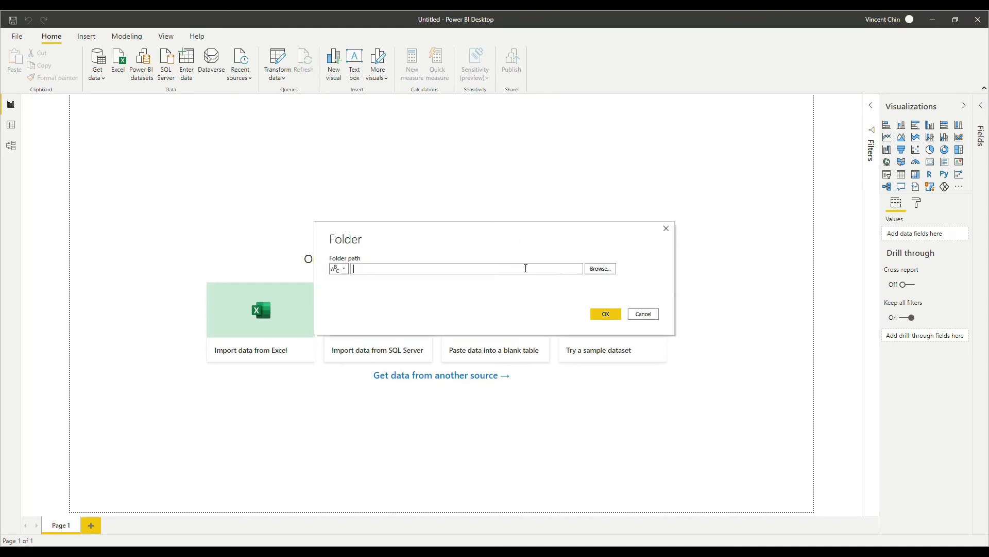
{"action": "left_click", "coordinate": [597, 269]}
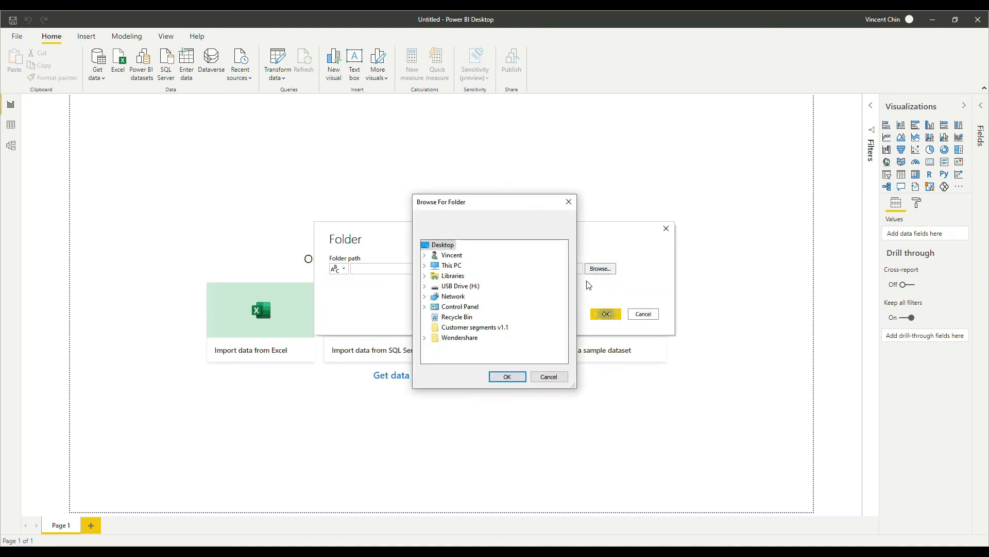
{"action": "left_click", "coordinate": [463, 329]}
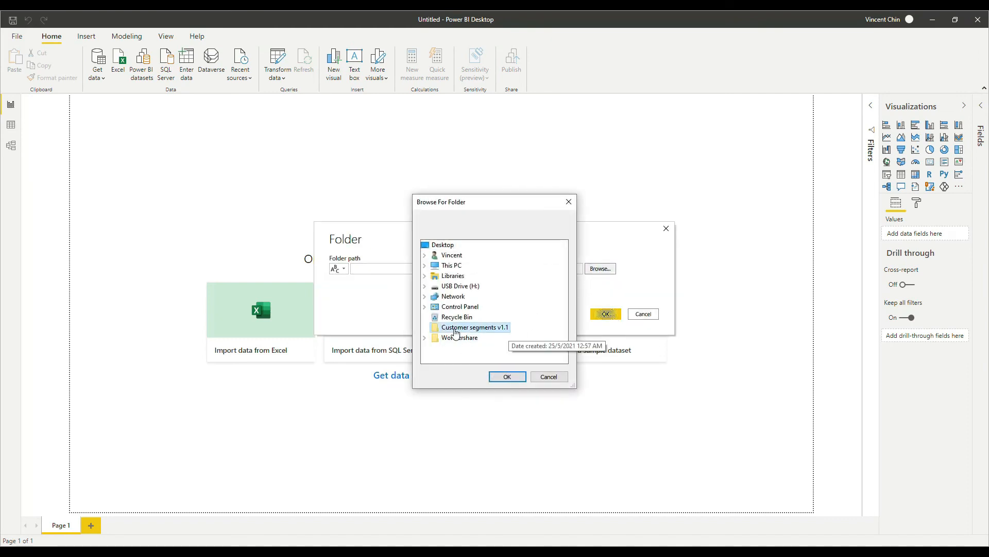
{"action": "left_click", "coordinate": [507, 376]}
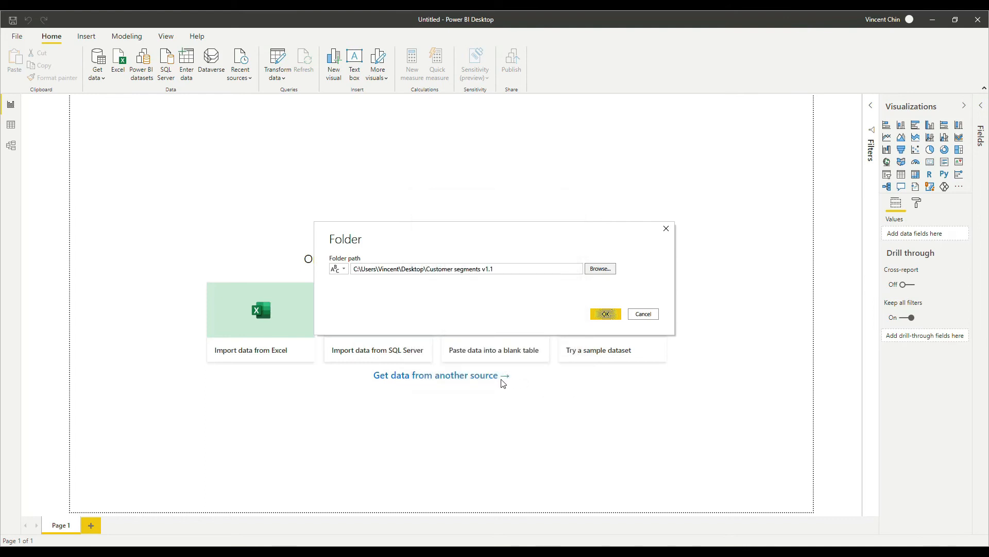
{"action": "left_click", "coordinate": [608, 316]}
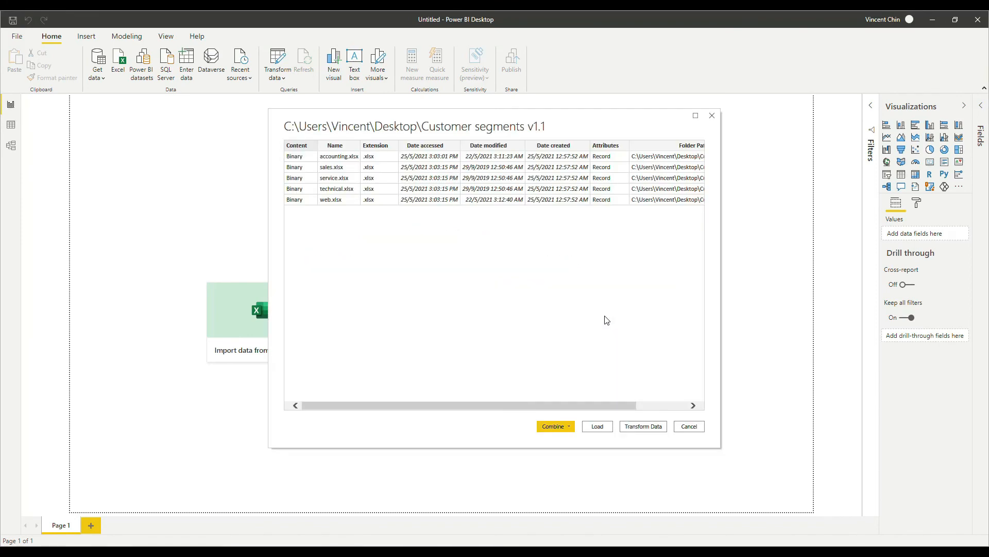
- Combine and transform the folder's files using web.xlsx as the sample file and Sheet3 as the object to extract
{"action": "left_click", "coordinate": [569, 426]}
{"action": "left_click", "coordinate": [587, 439]}
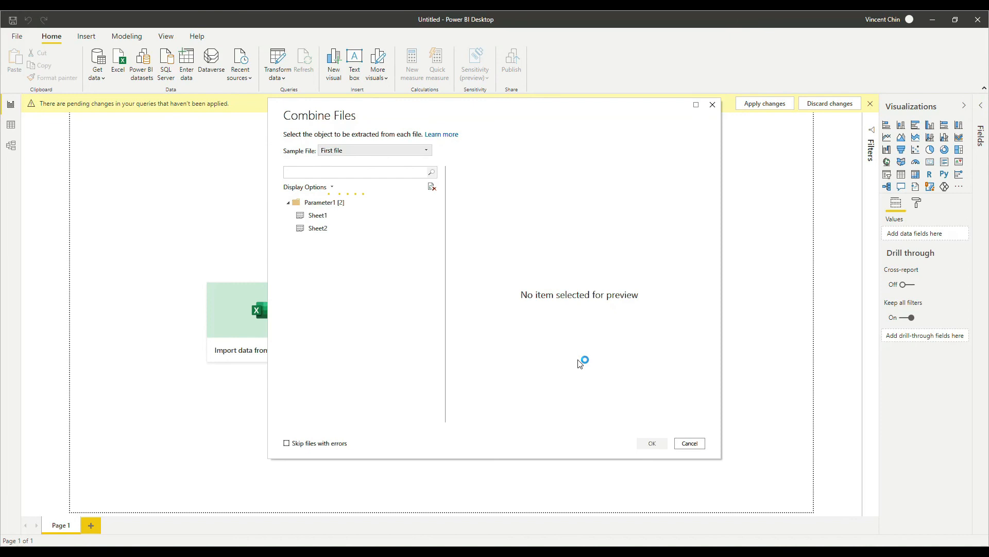
{"action": "left_click", "coordinate": [391, 153]}
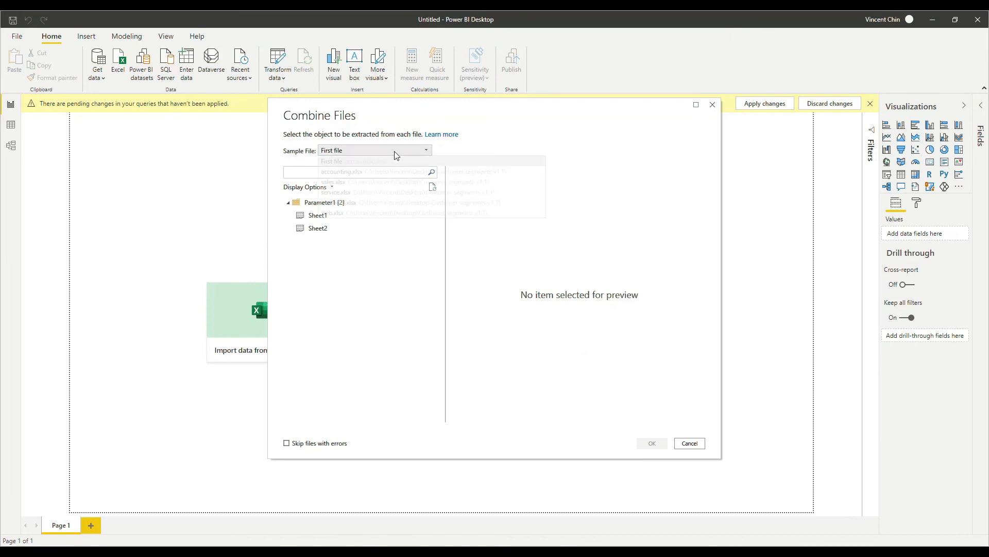
{"action": "left_click", "coordinate": [360, 213]}
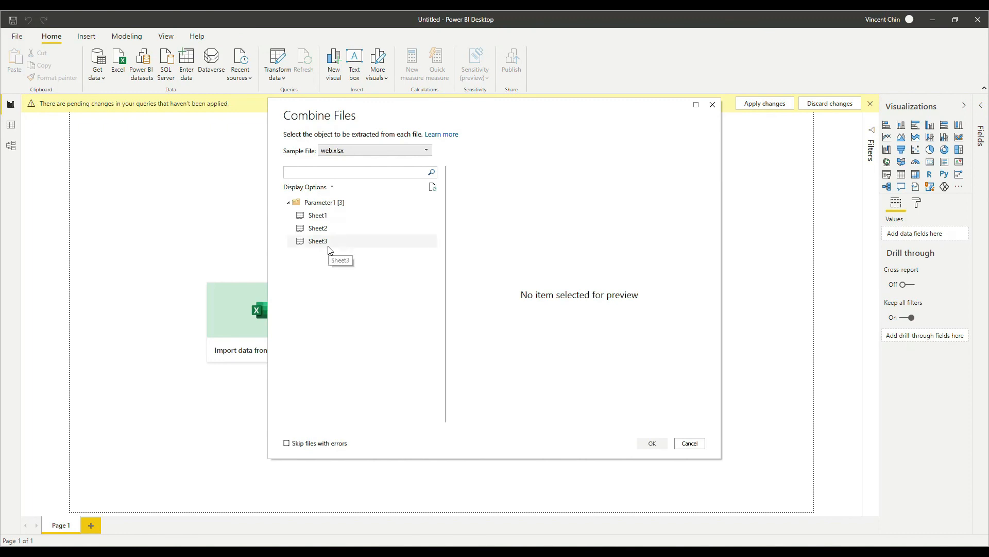
{"action": "left_click", "coordinate": [328, 247]}
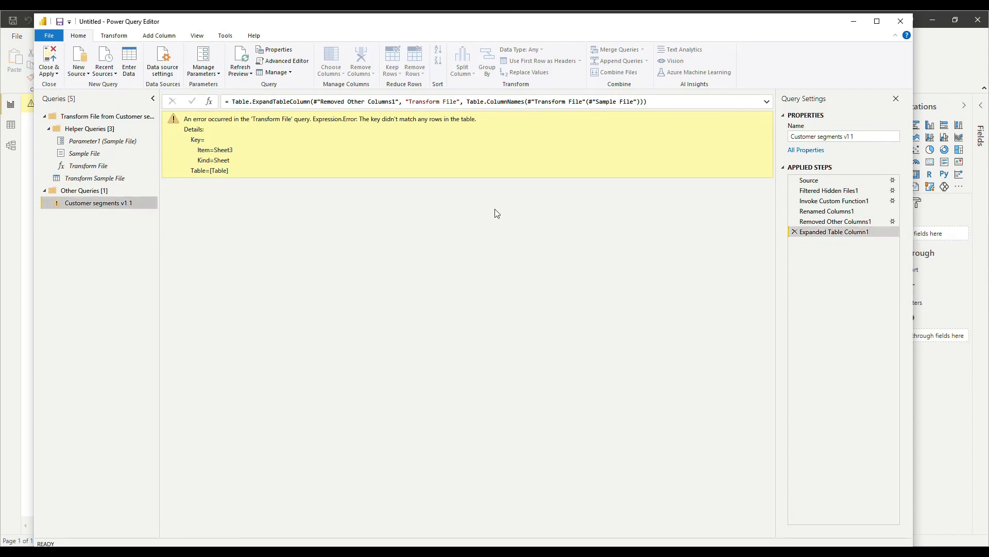
- Inspect the Transform File results for each workbook at the Removed Other Columns1 step of the Customer segments query
{"action": "left_click", "coordinate": [825, 222]}
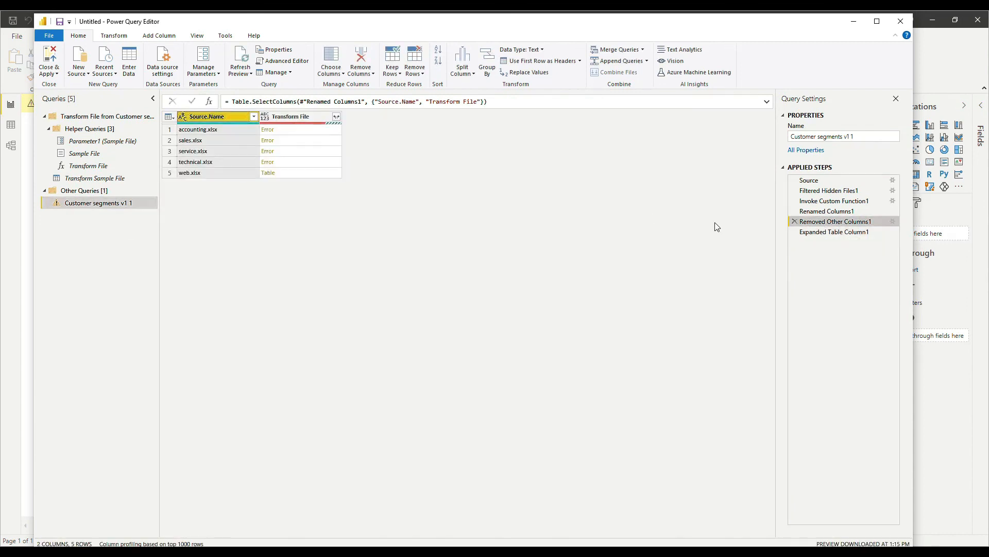
{"action": "key", "text": "ctrl+2"}
{"action": "mouse_move", "coordinate": [318, 128]}
{"action": "left_mouse_down"}
{"action": "mouse_move", "coordinate": [272, 116]}
{"action": "mouse_move", "coordinate": [227, 150]}
{"action": "mouse_move", "coordinate": [317, 166]}
{"action": "mouse_move", "coordinate": [311, 127]}
{"action": "left_mouse_up"}
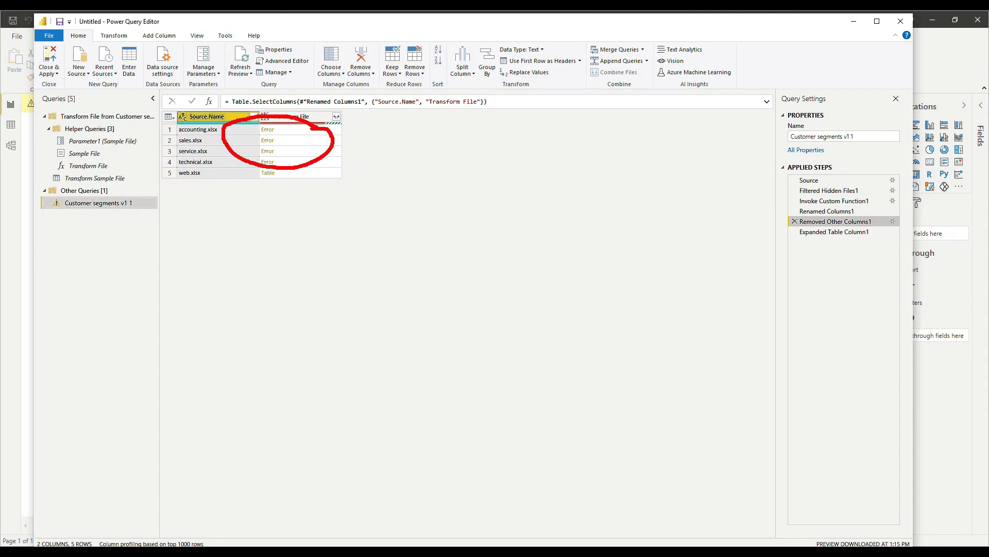